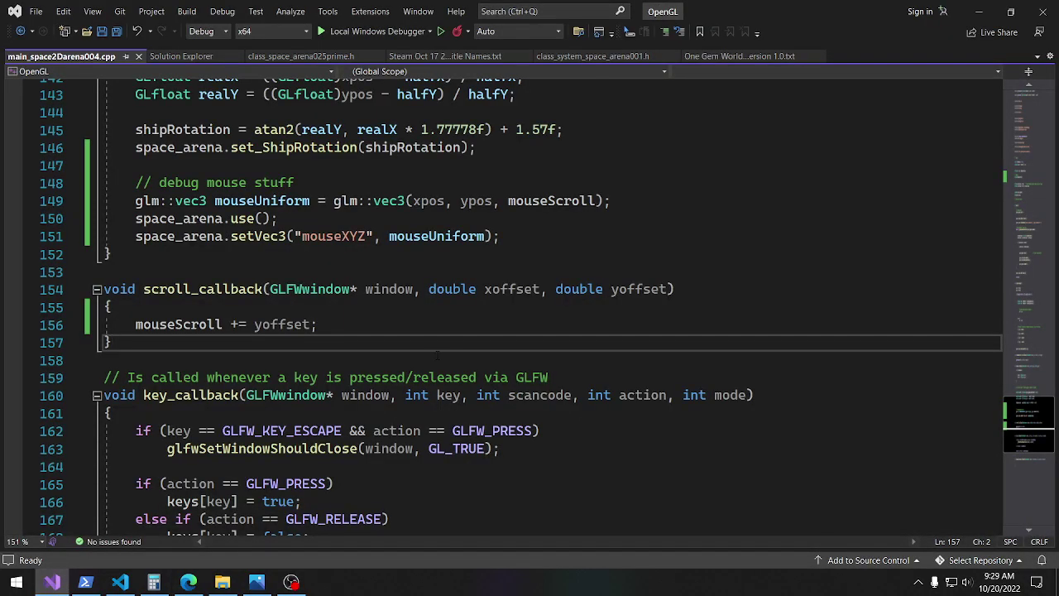
Review the colPrime function in space_arena010.fs, then return to the C++ source in Visual Studio.
click(120, 582)
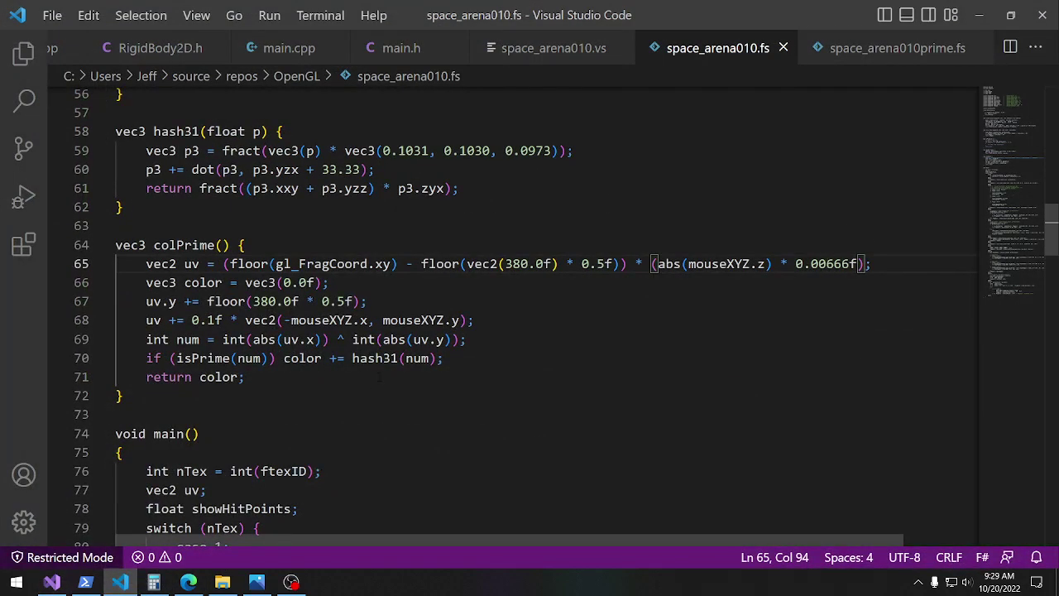
drag(126, 395, 115, 245)
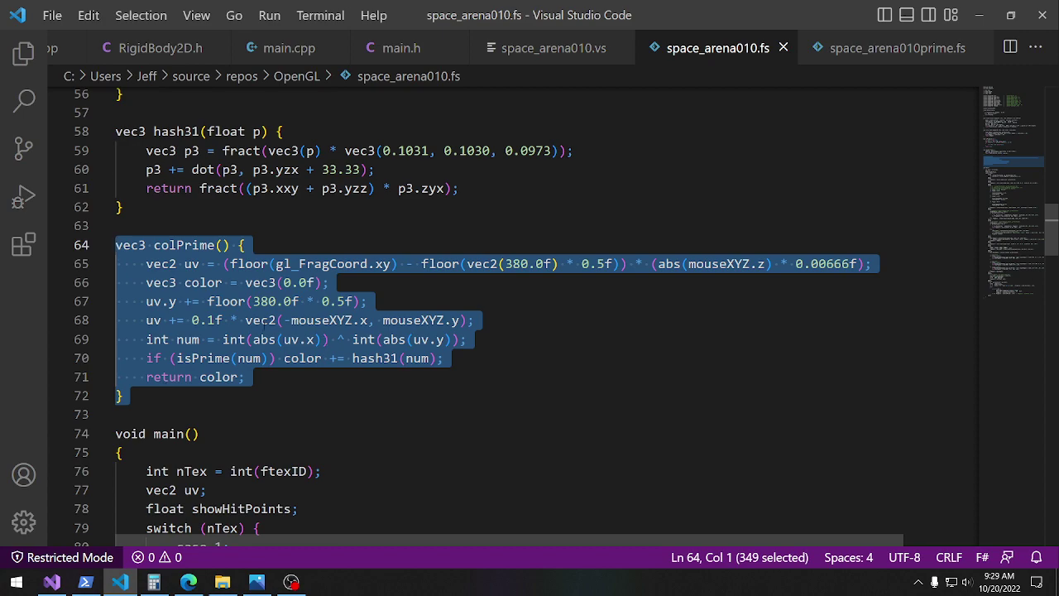
click(472, 433)
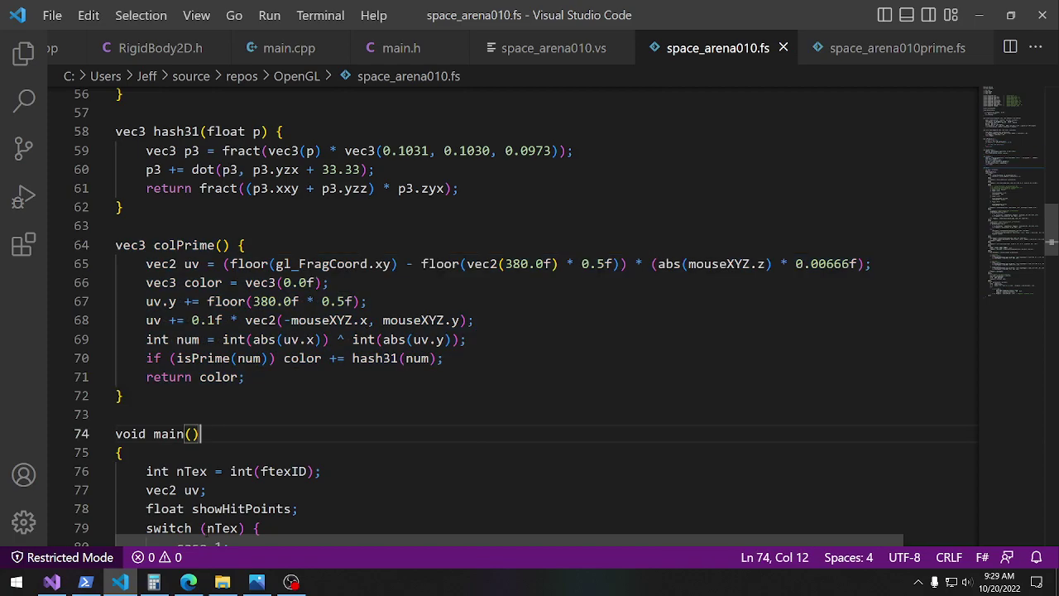
click(52, 582)
click(396, 360)
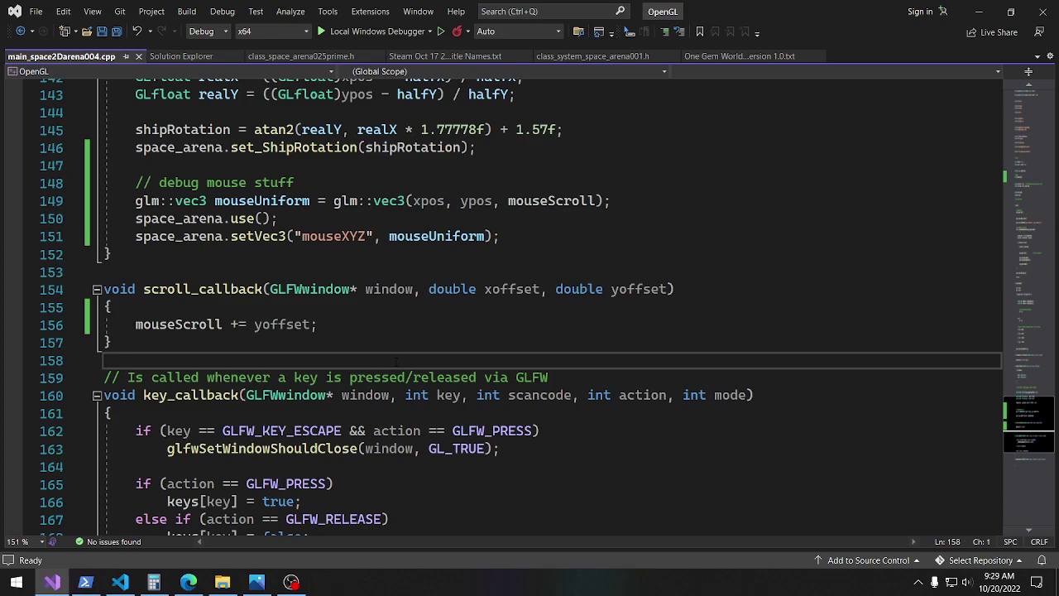
Build and run Space Arena to show the prime pattern, then quit with Escape.
key(F5)
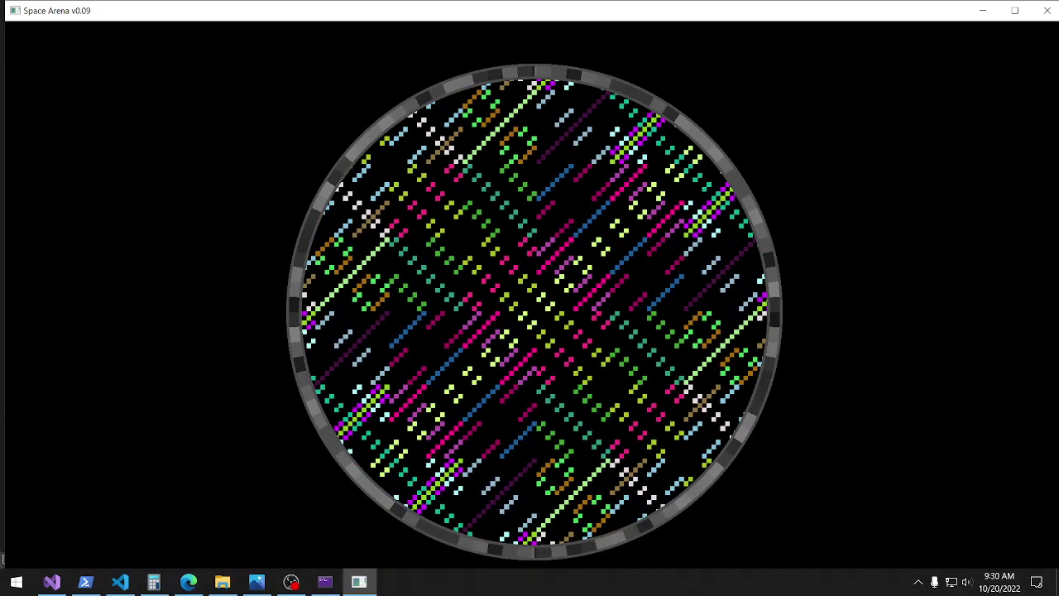
key(Escape)
Dismiss the debug console and open the OBS recorder's tray menu.
key(Return)
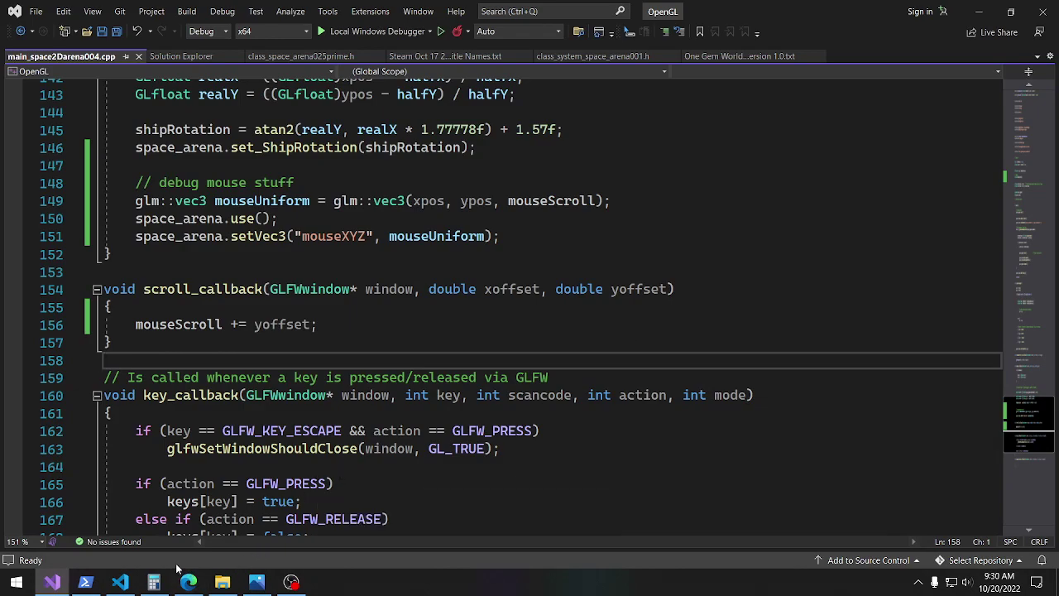
click(919, 581)
right_click(919, 556)
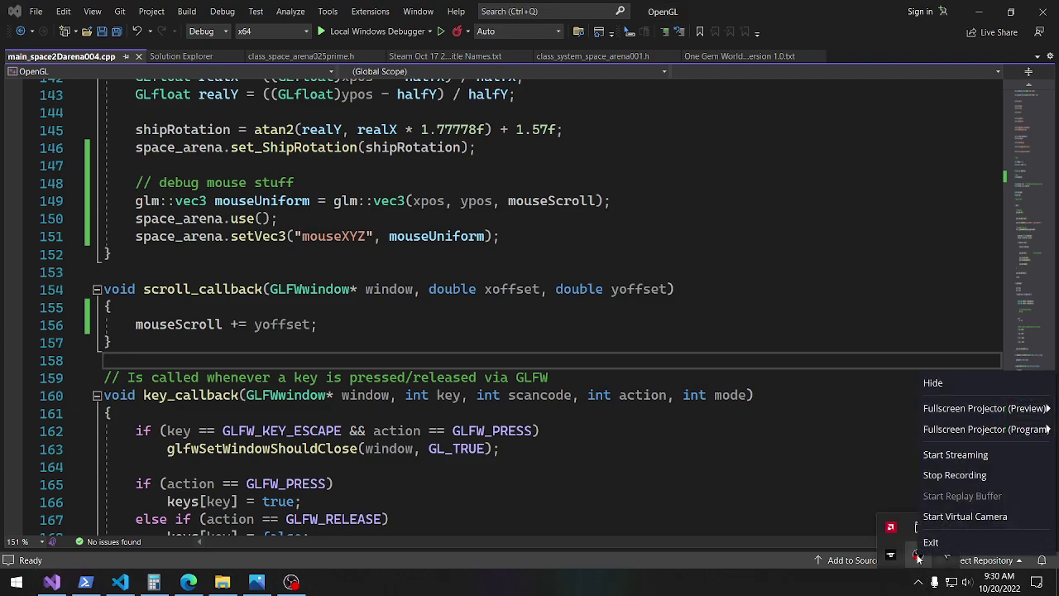